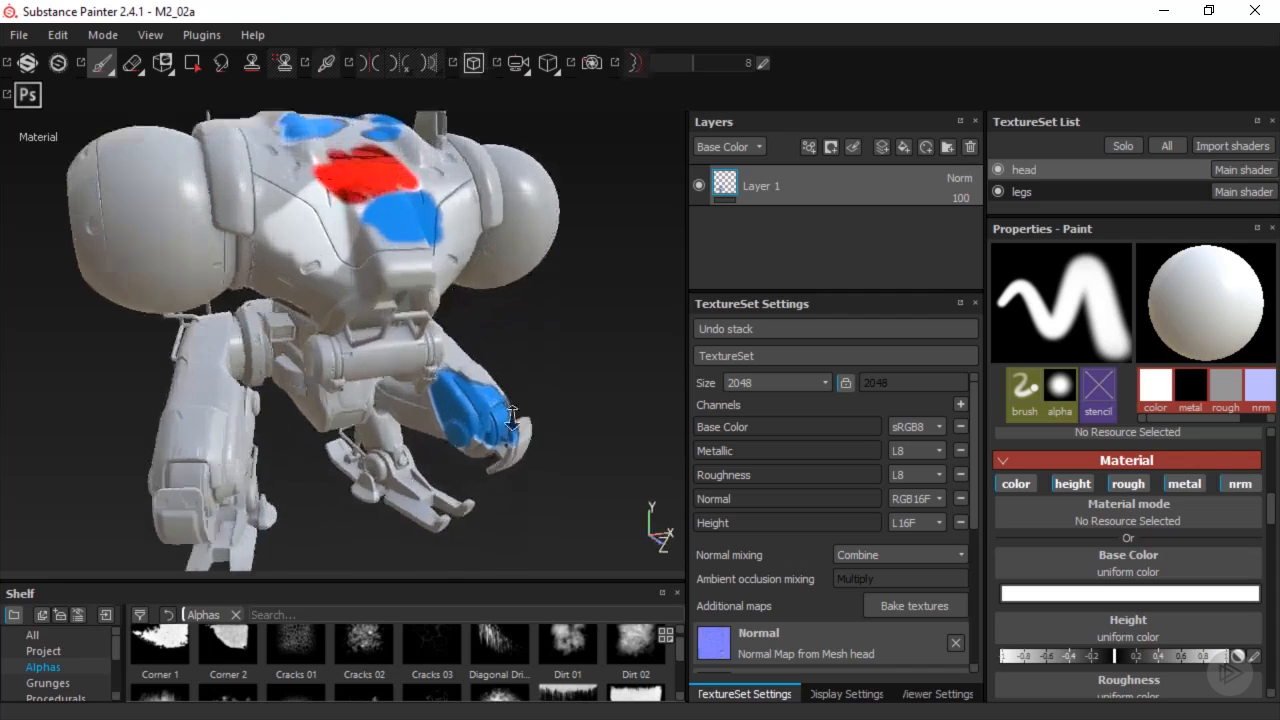
Add a new paint layer above Layer 1 in the head texture set
middle_click_drag(507, 345, 579, 436, "alt")
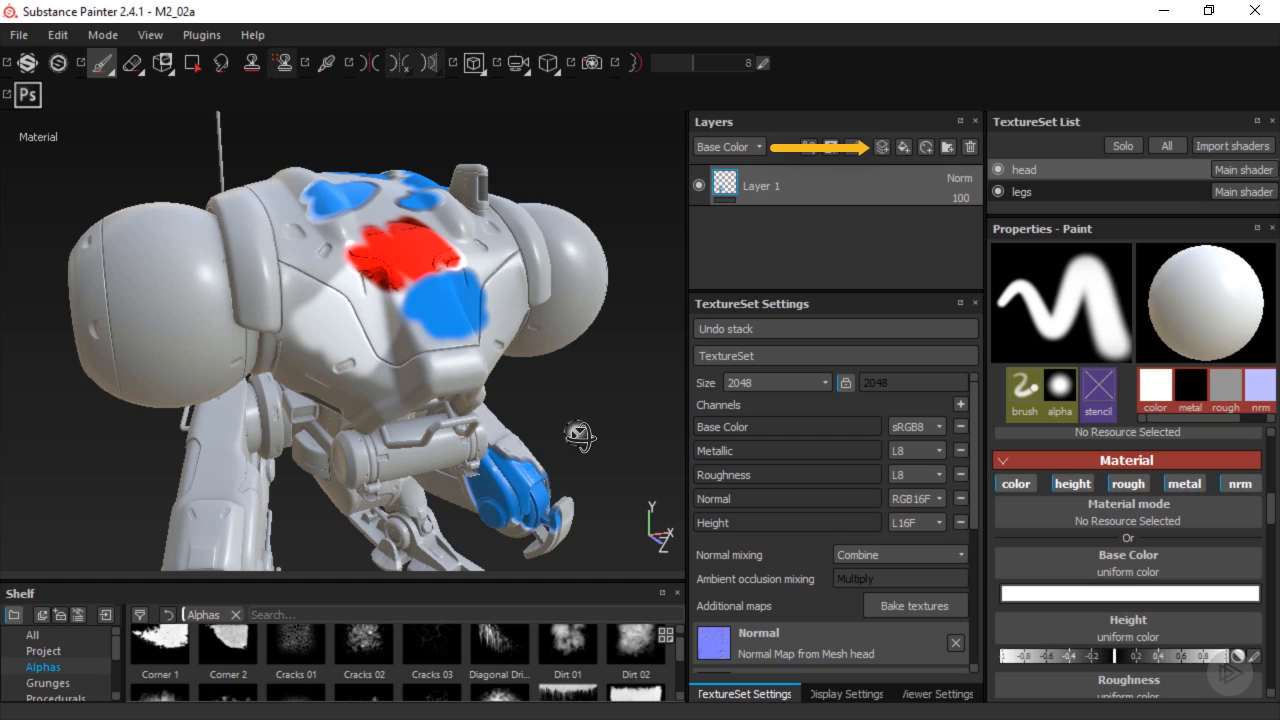
left_click_drag(580, 435, 651, 360, "alt")
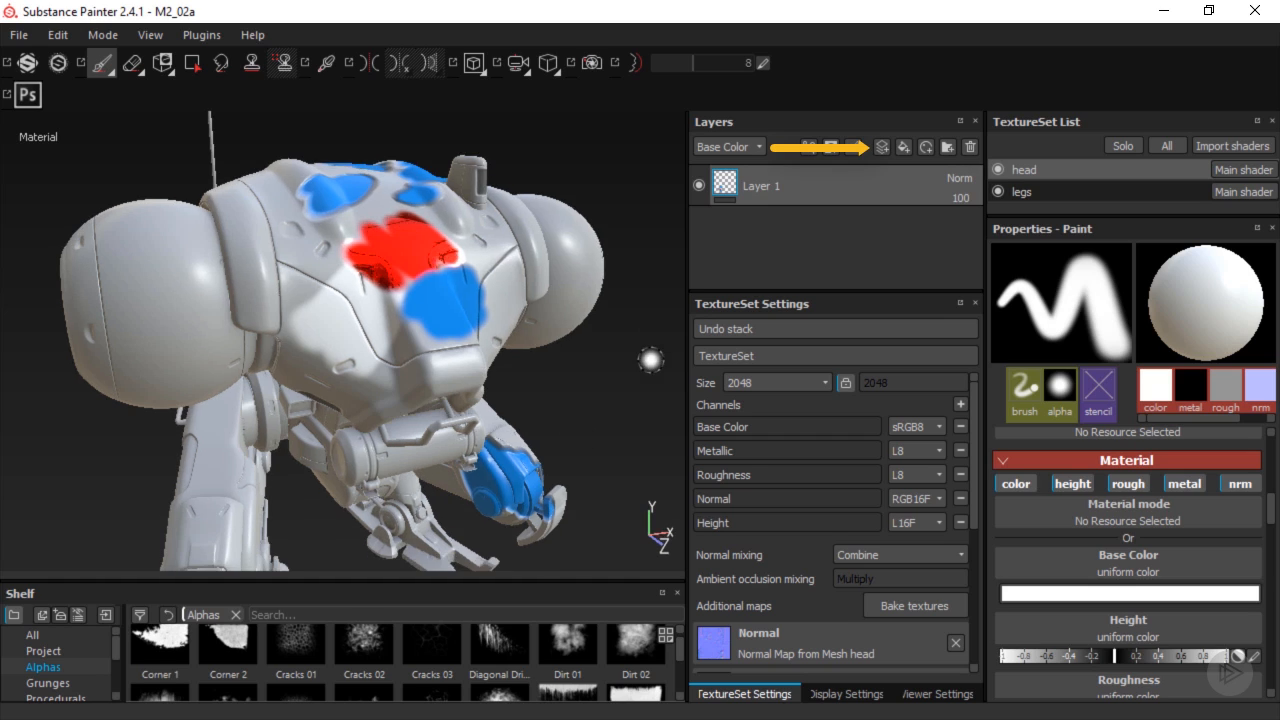
left_click(882, 148)
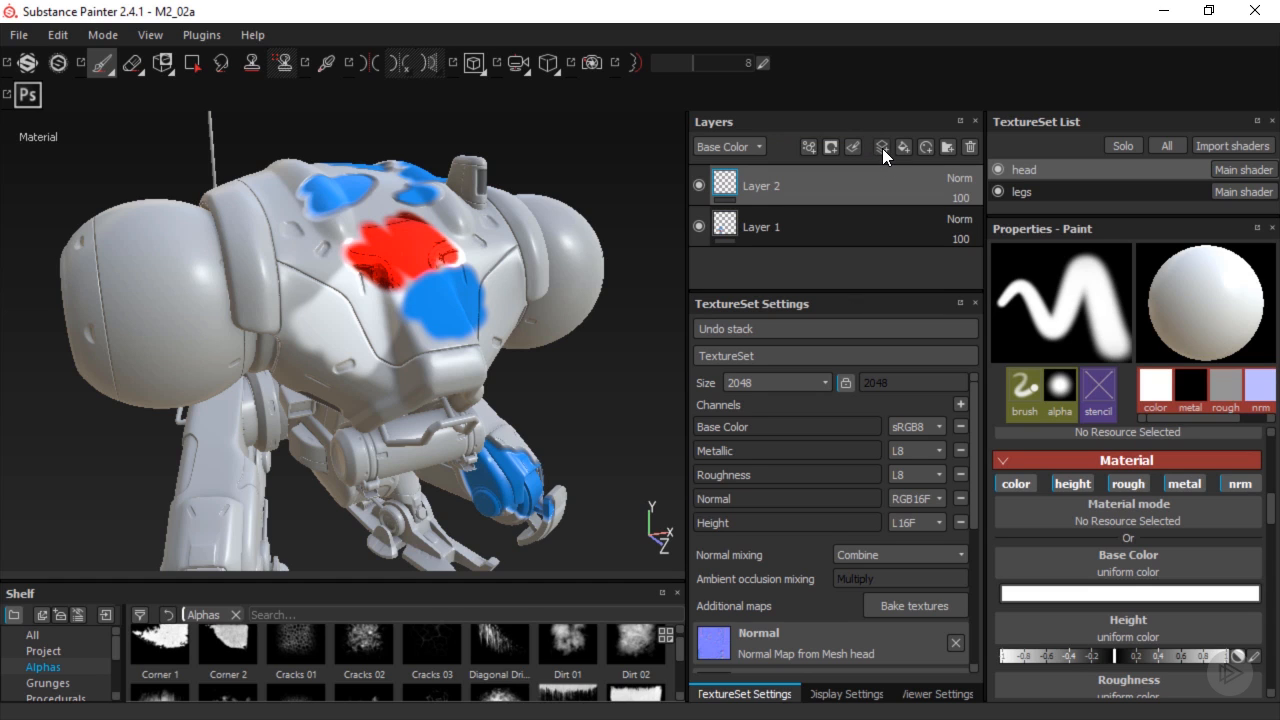
Set the brush's base color to magenta and turn off its height, metal and normal channels
left_click(1122, 598)
left_click_drag(1064, 562, 1088, 534)
left_click_drag(1108, 568, 1111, 532)
left_click(1197, 462)
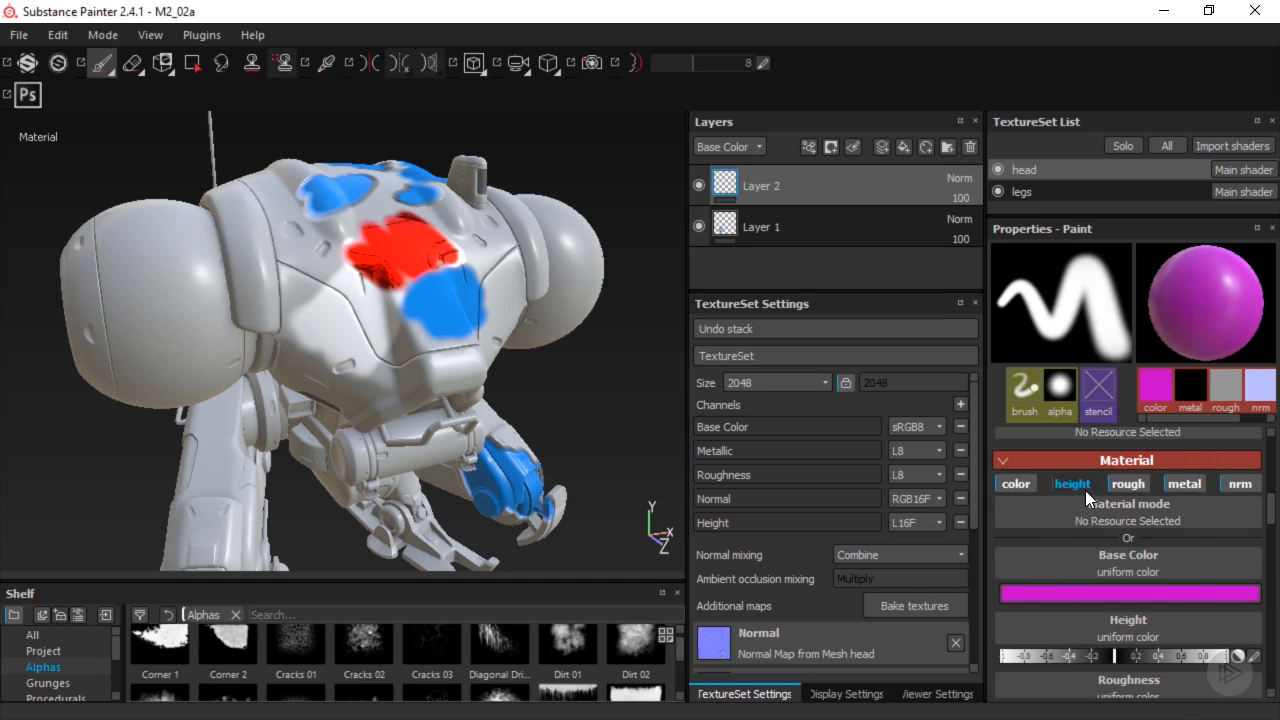
left_click(1195, 485)
left_click(1240, 484)
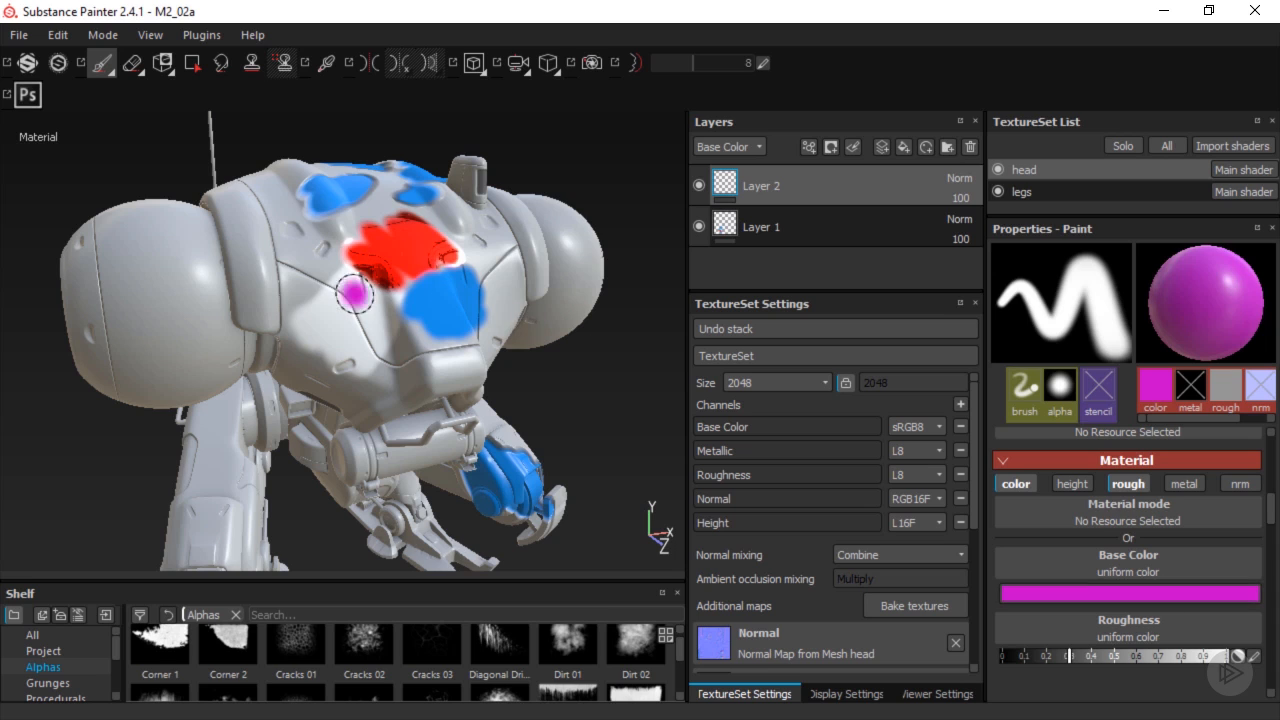
Paint magenta strokes on Layer 2 across the red and blue patches on the robot's head, and select Layer 1
left_click(325, 279)
mouse_move(321, 263)
left_mouse_down()
mouse_move(427, 316)
mouse_move(333, 256)
mouse_move(388, 292)
mouse_move(352, 248)
mouse_move(448, 328)
mouse_move(377, 262)
left_mouse_up()
mouse_move(724, 226)
left_mouse_down()
mouse_move(720, 173)
mouse_move(730, 245)
left_mouse_up()
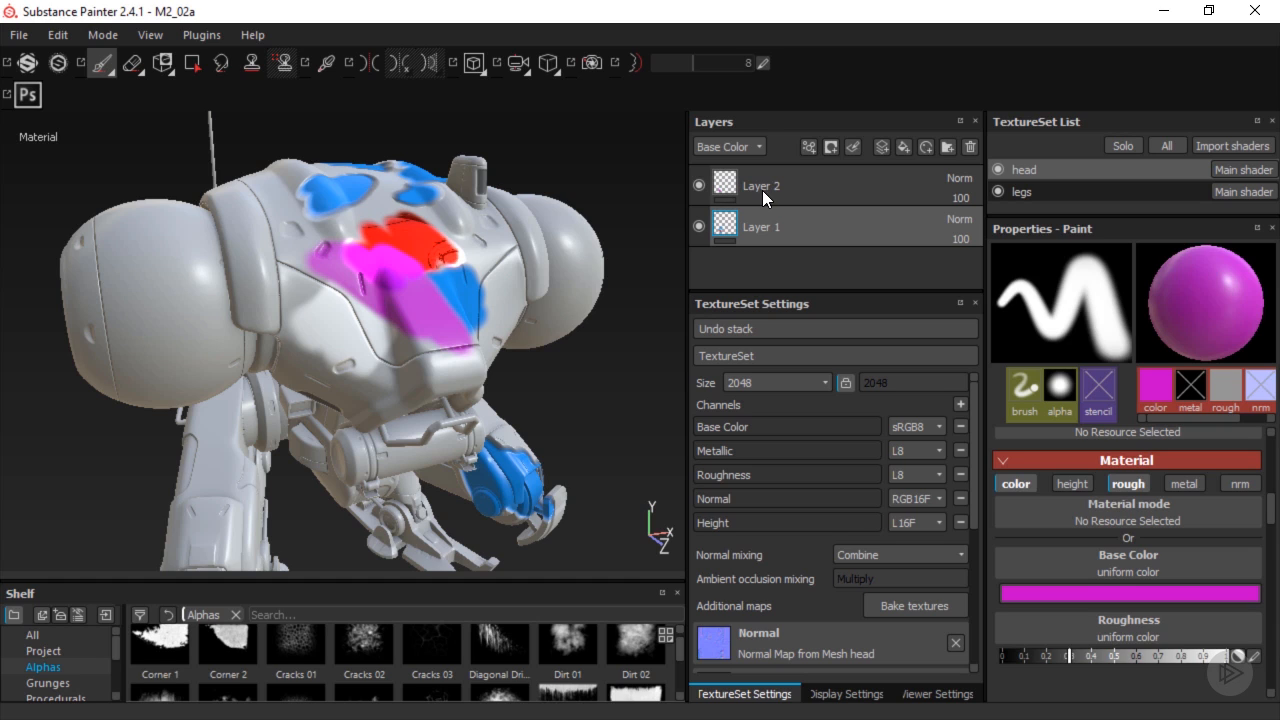
Rename Layer 2 as Top
double_click(762, 190)
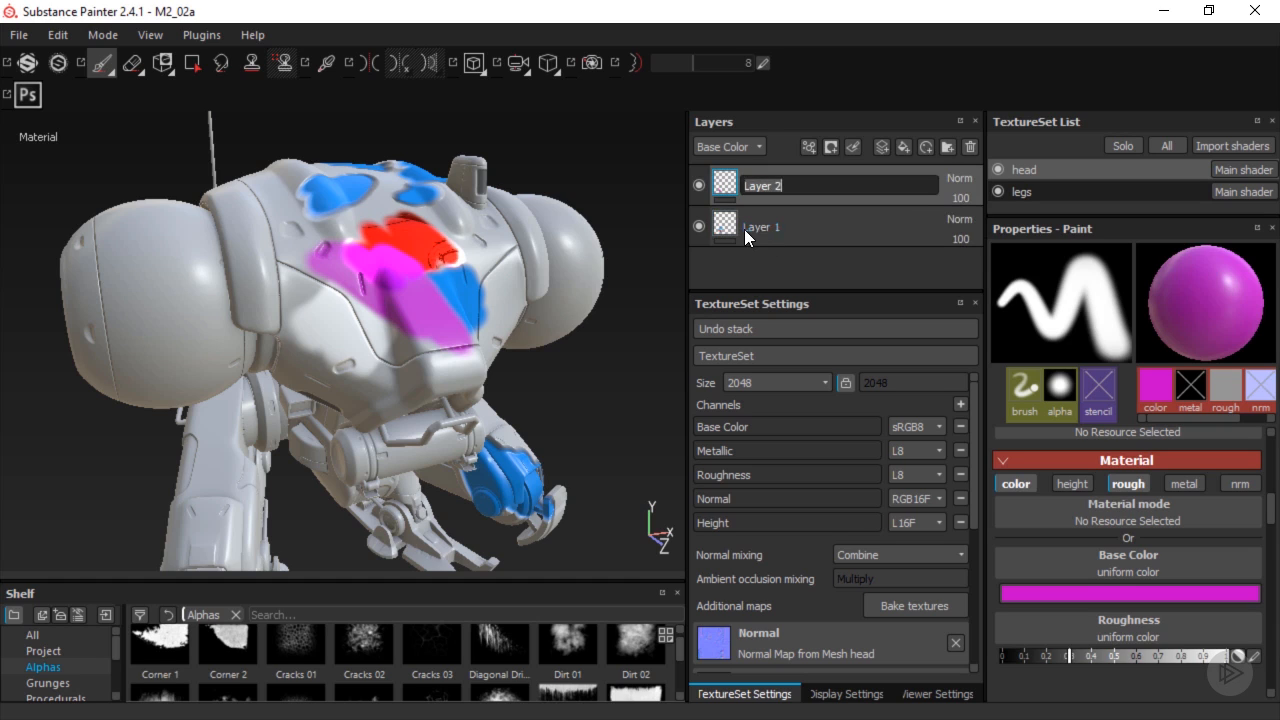
type("Top")
key("Return")
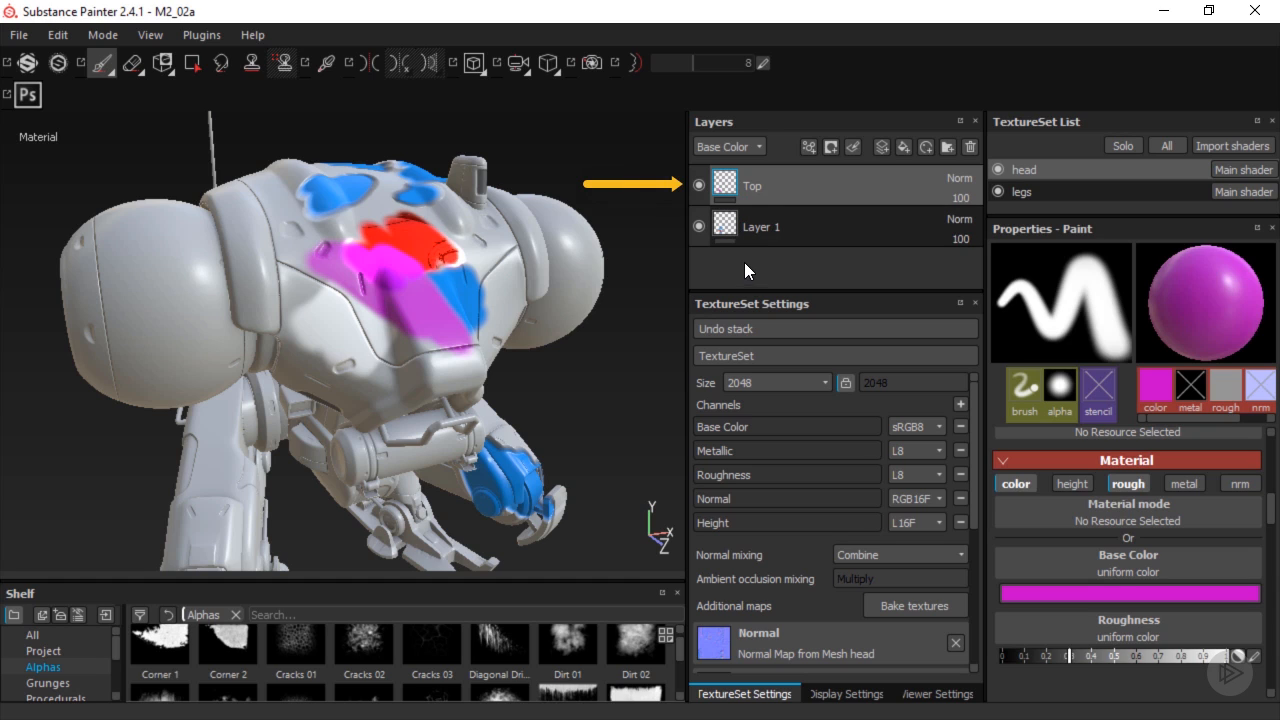
Hide and show the Top layer to compare the paint, and delete that layer
left_click(699, 185)
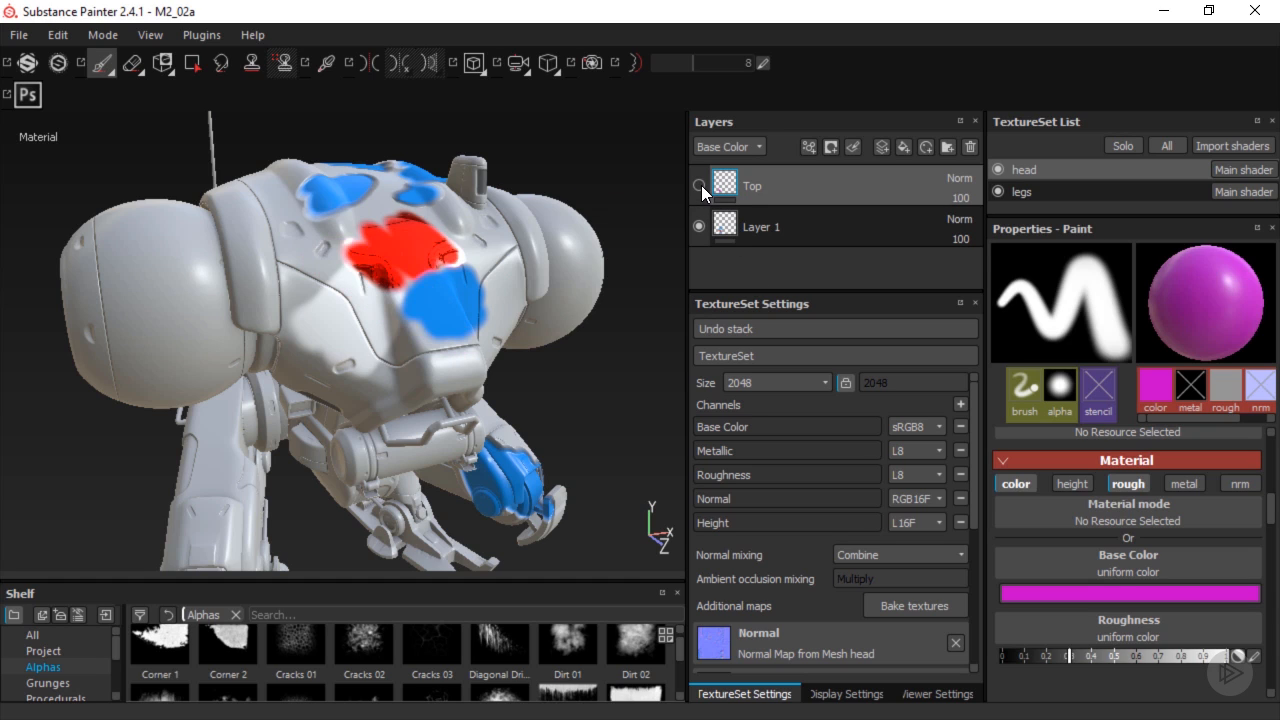
left_click(699, 185)
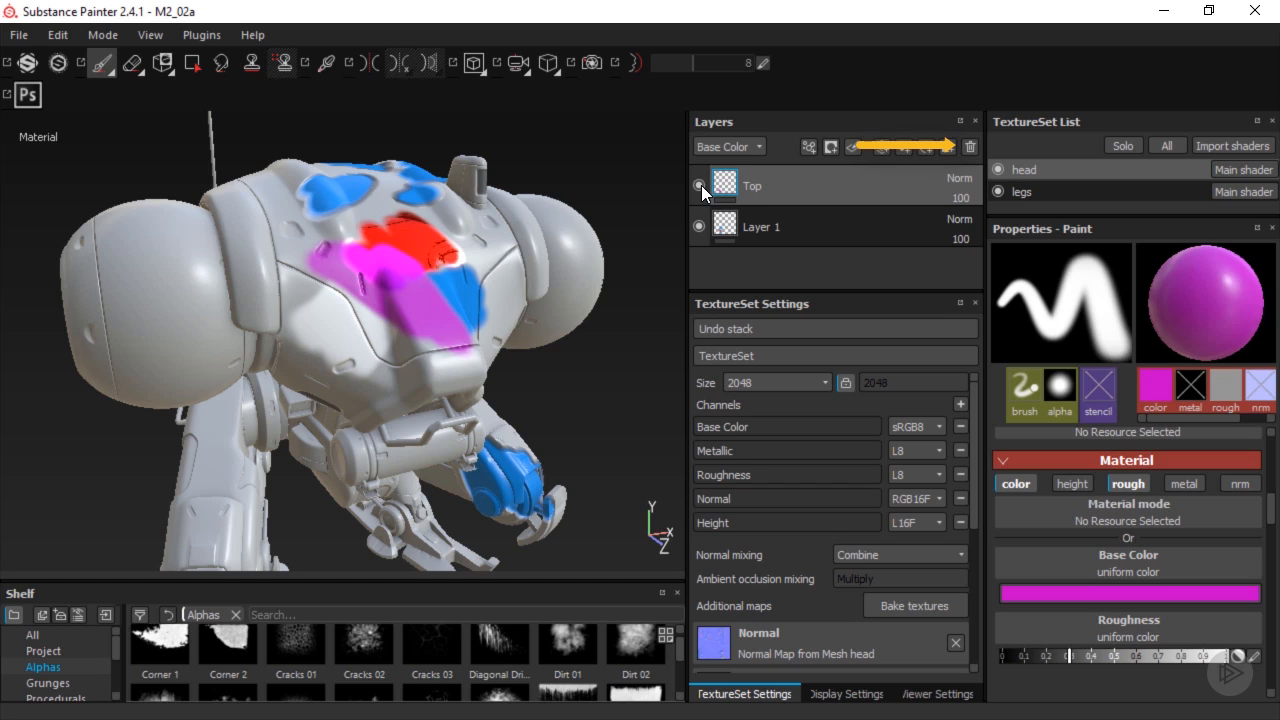
left_click(971, 147)
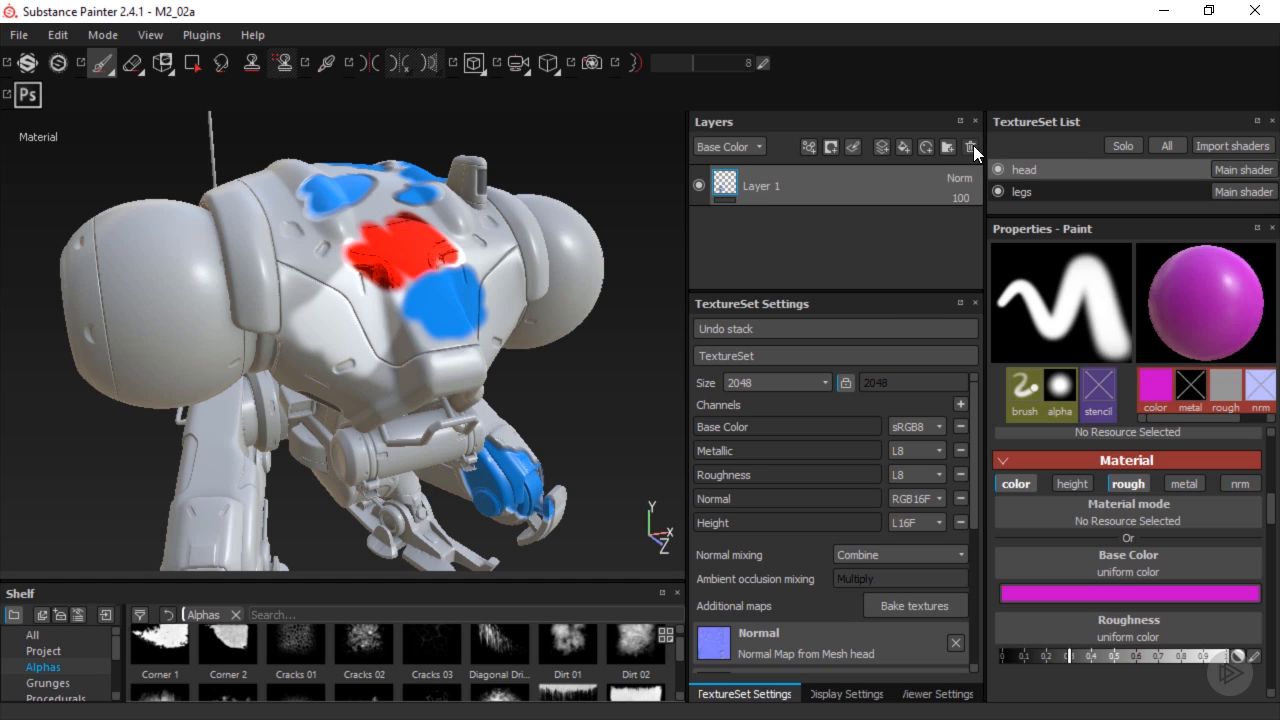
Lower Layer 1's Base Color opacity to 0 and cycle the viewport display to the Roughness channel
left_click(963, 198)
left_click_drag(1005, 216, 917, 246)
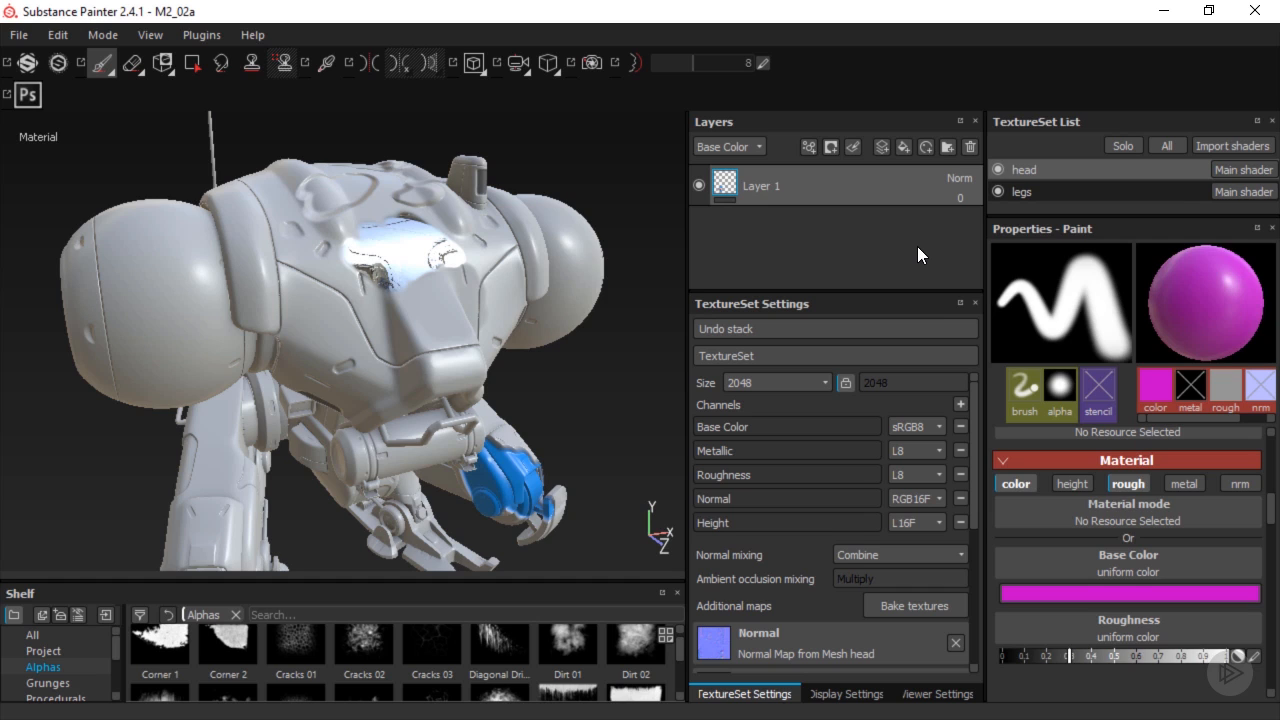
key("c")
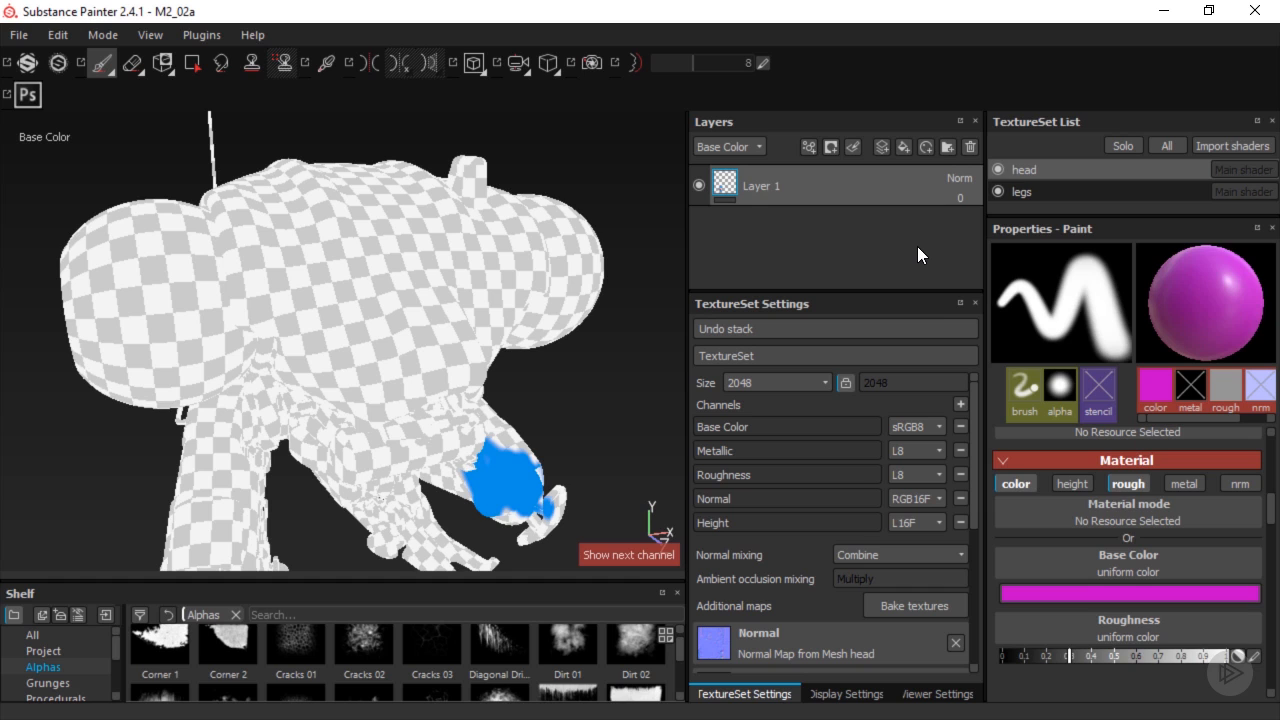
key("c")
key("c")
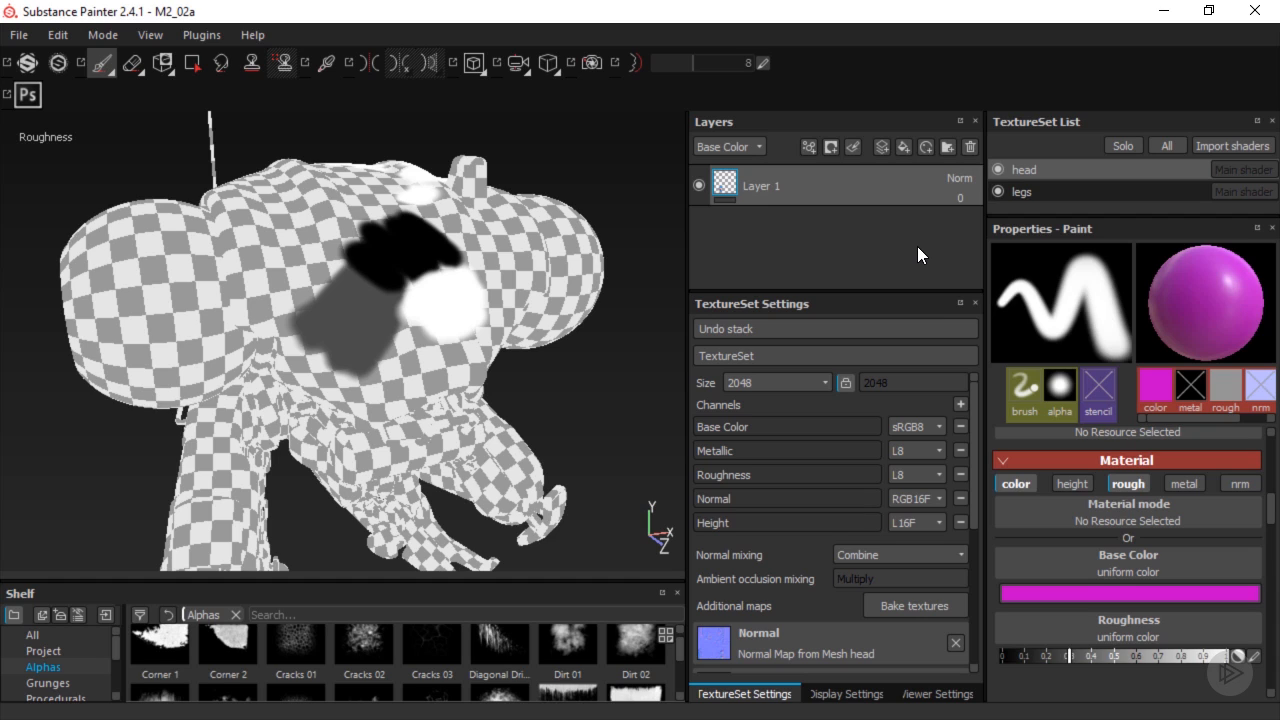
Switch the layer stack to the Roughness channel, lower Layer 1's opacity to 39, and look through its blending modes
left_click(761, 146)
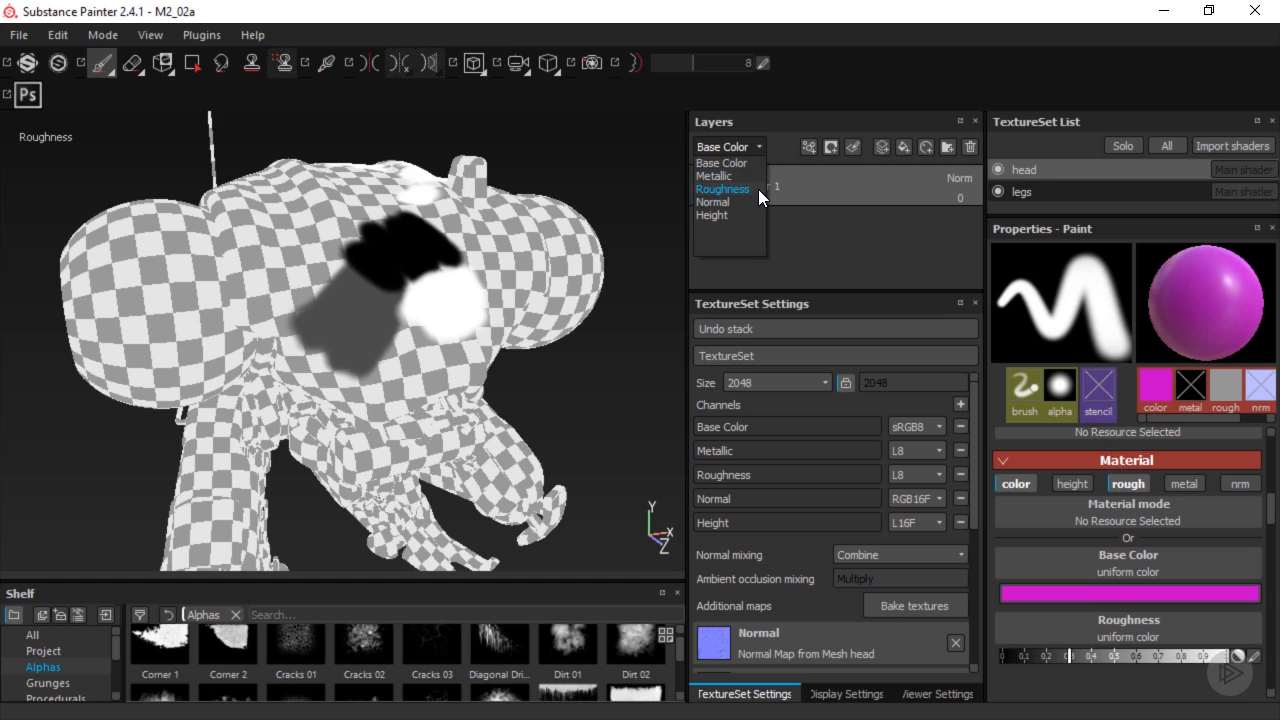
left_click(758, 189)
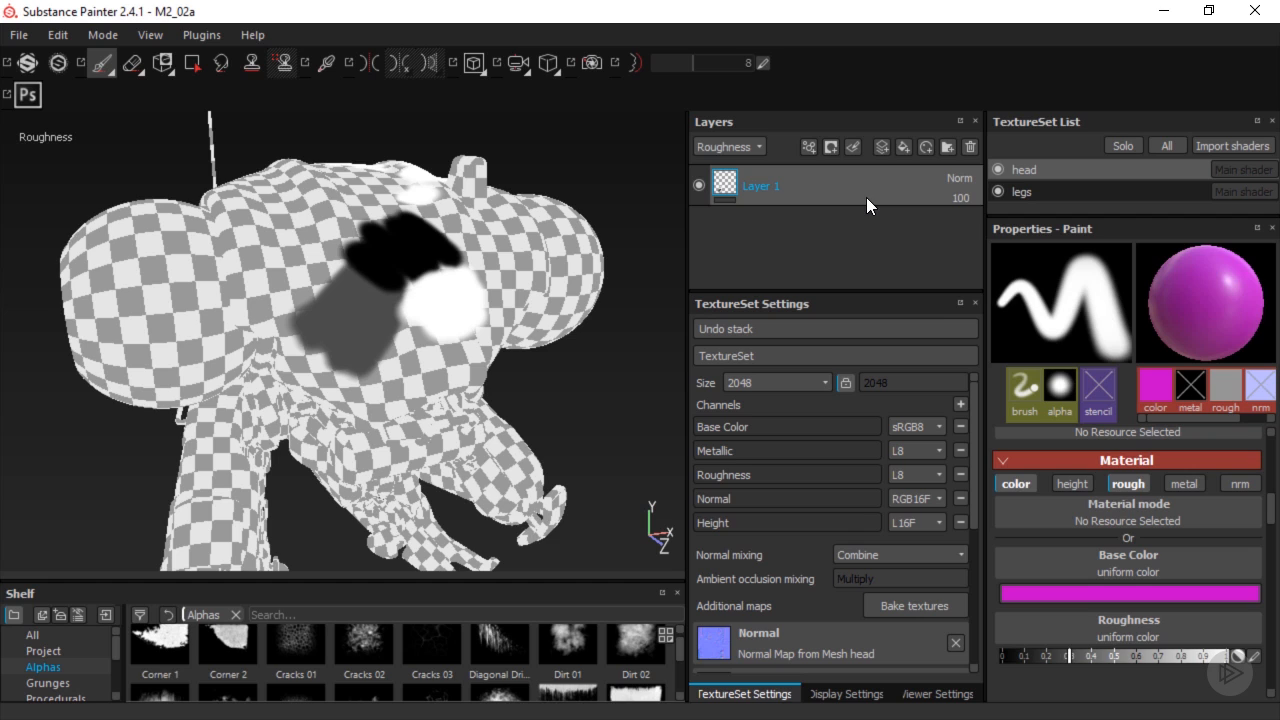
left_click(961, 199)
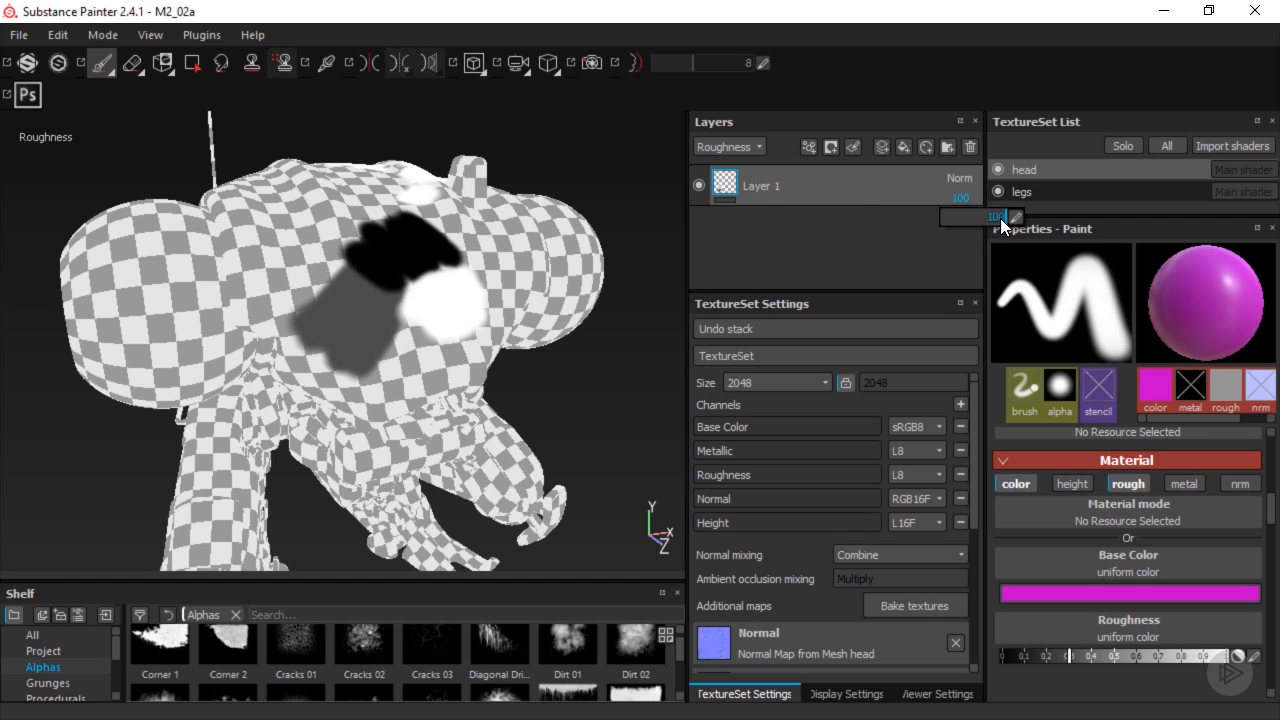
left_click_drag(1000, 219, 966, 219)
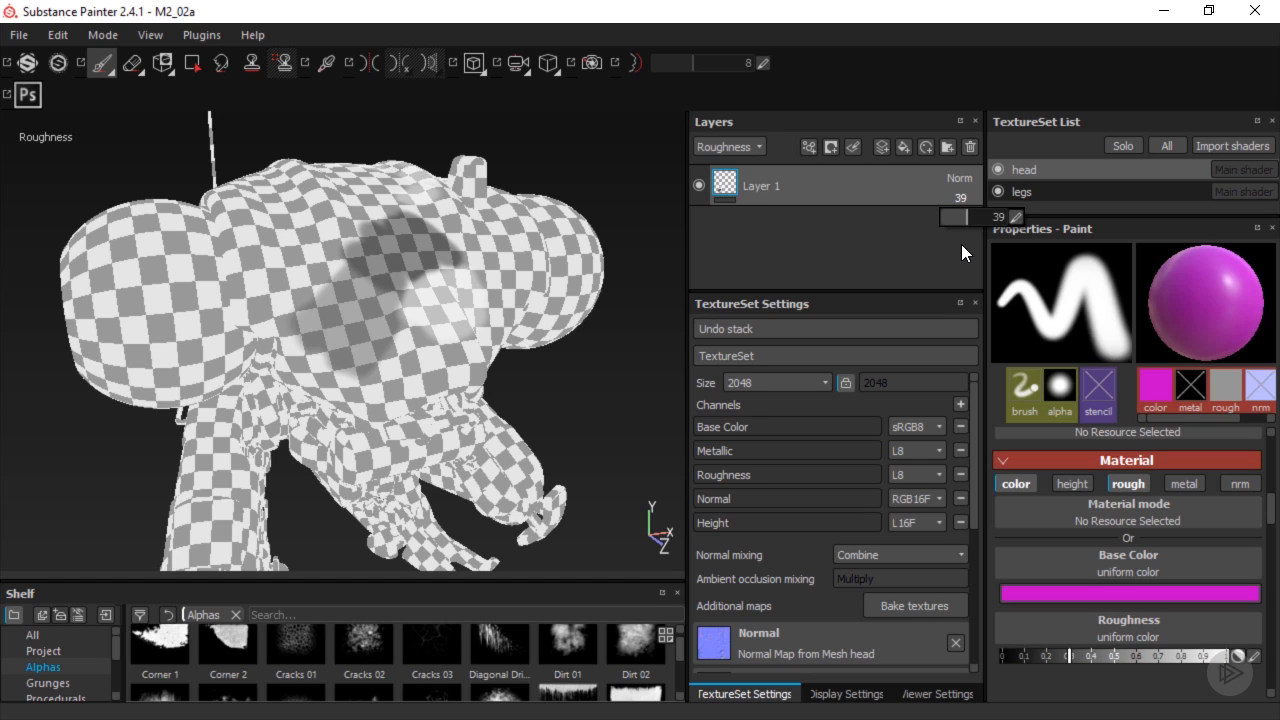
left_click(957, 177)
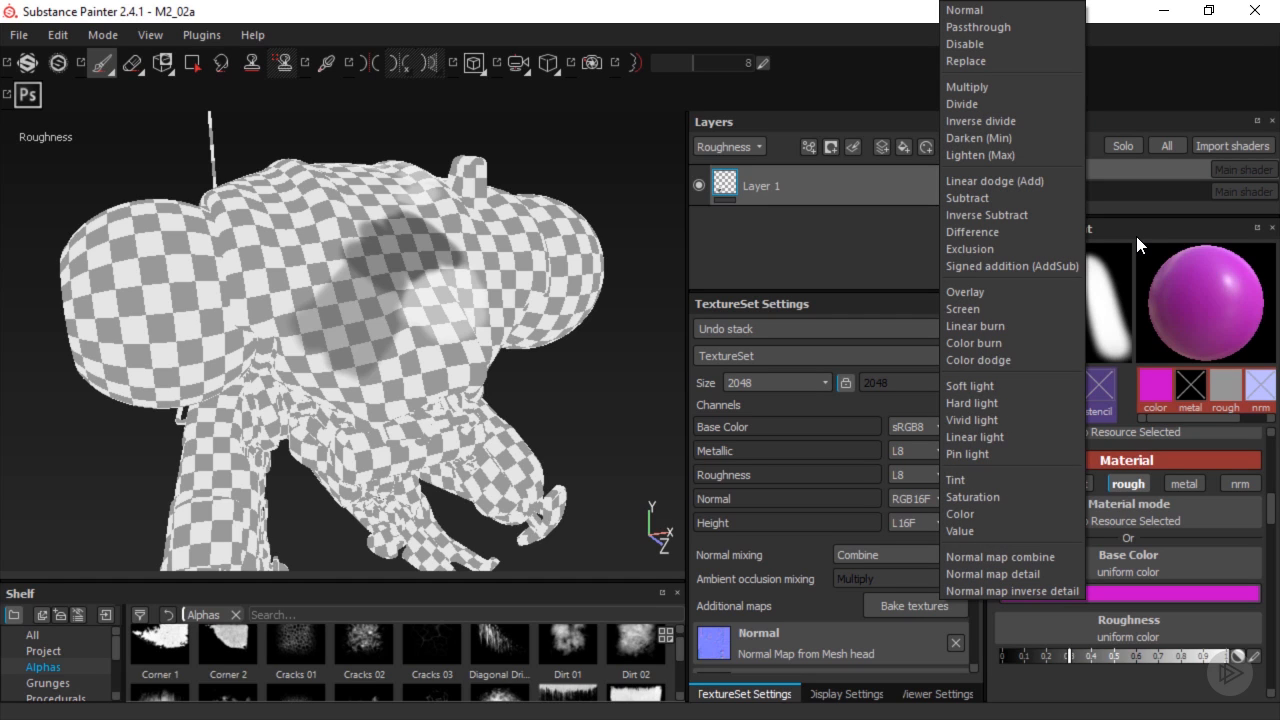
left_click(864, 255)
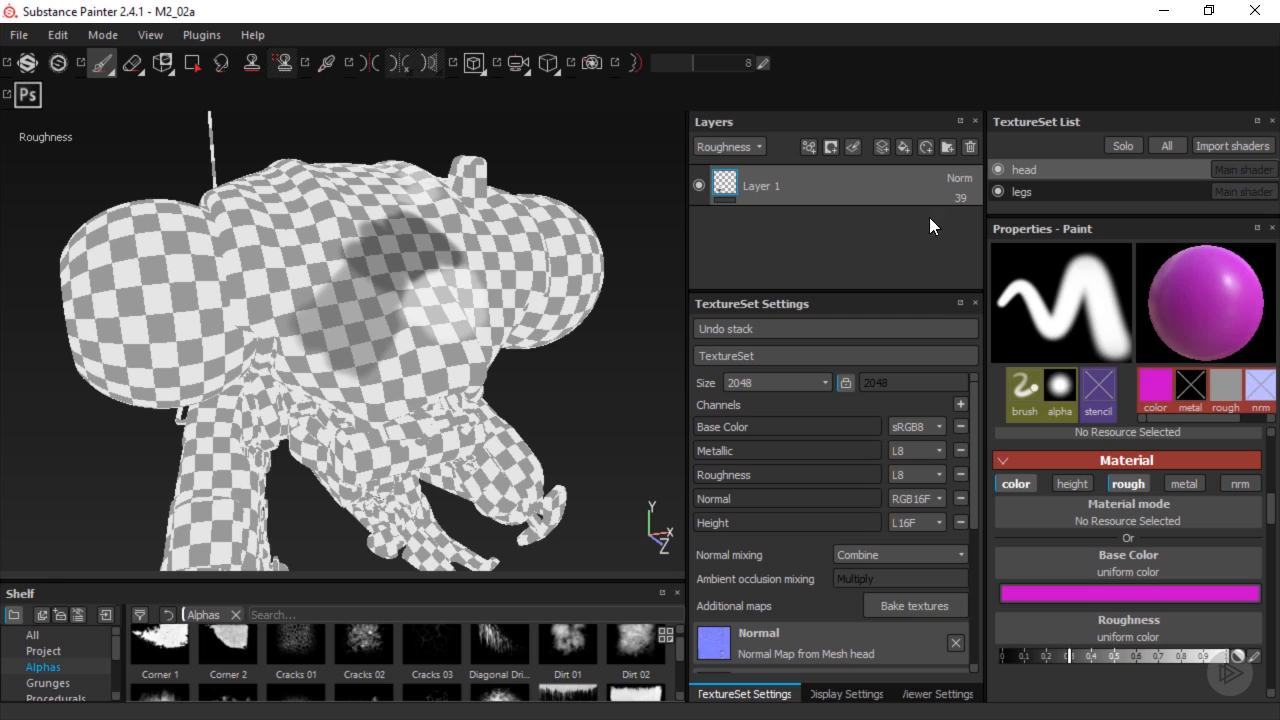
Restore Layer 1's opacity to 100 in both Roughness and Base Color, and return the viewport to the Material display
left_click(960, 200)
left_click_drag(966, 215, 1023, 217)
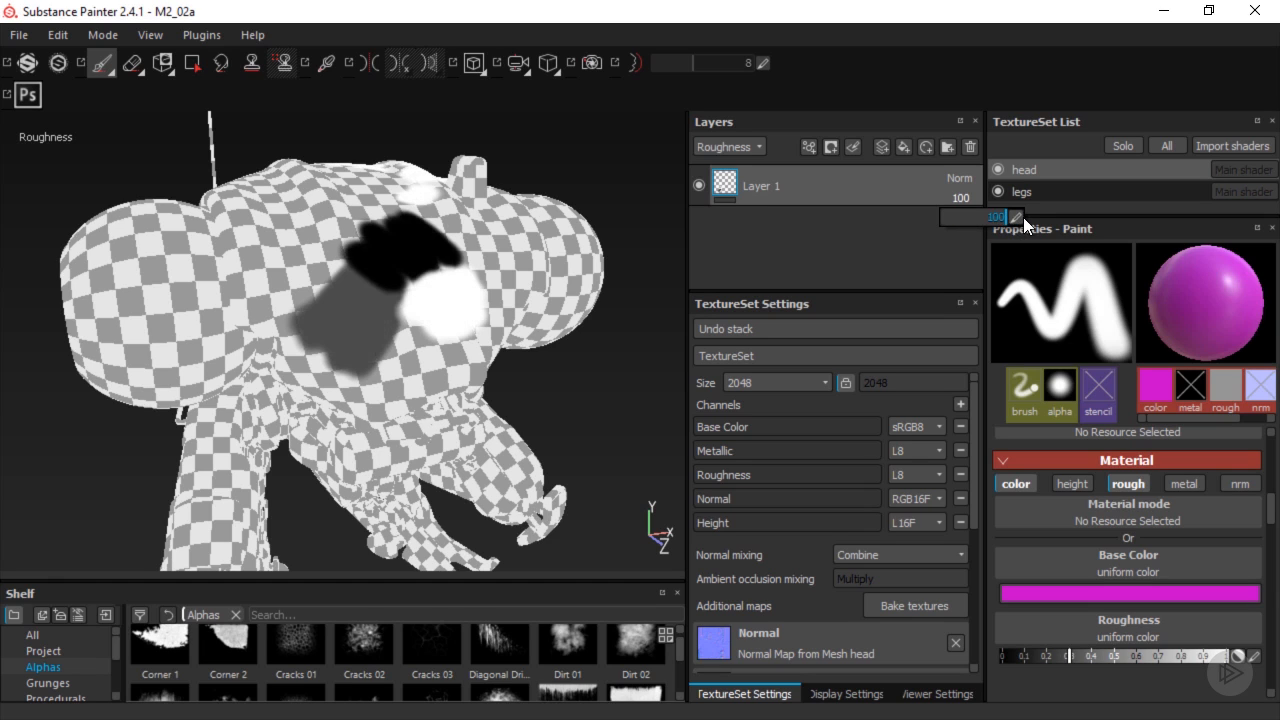
left_click(757, 147)
left_click(722, 161)
left_click_drag(993, 220, 1030, 220)
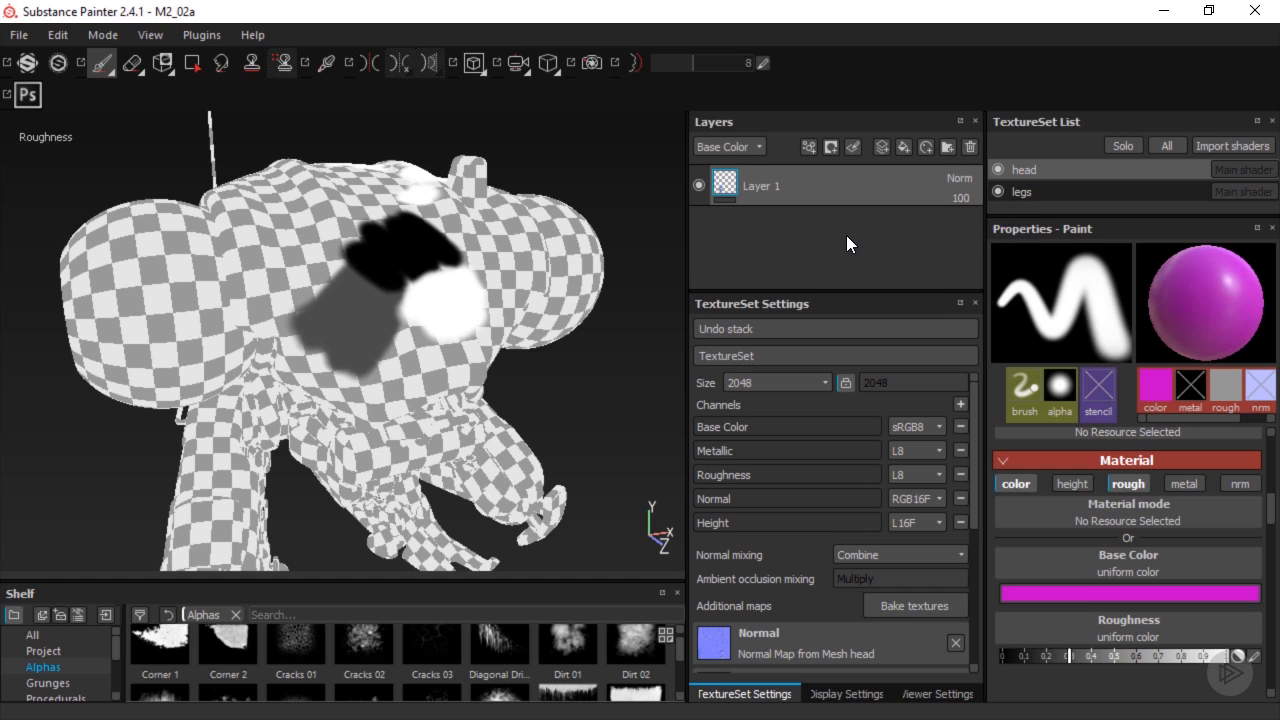
key("m")
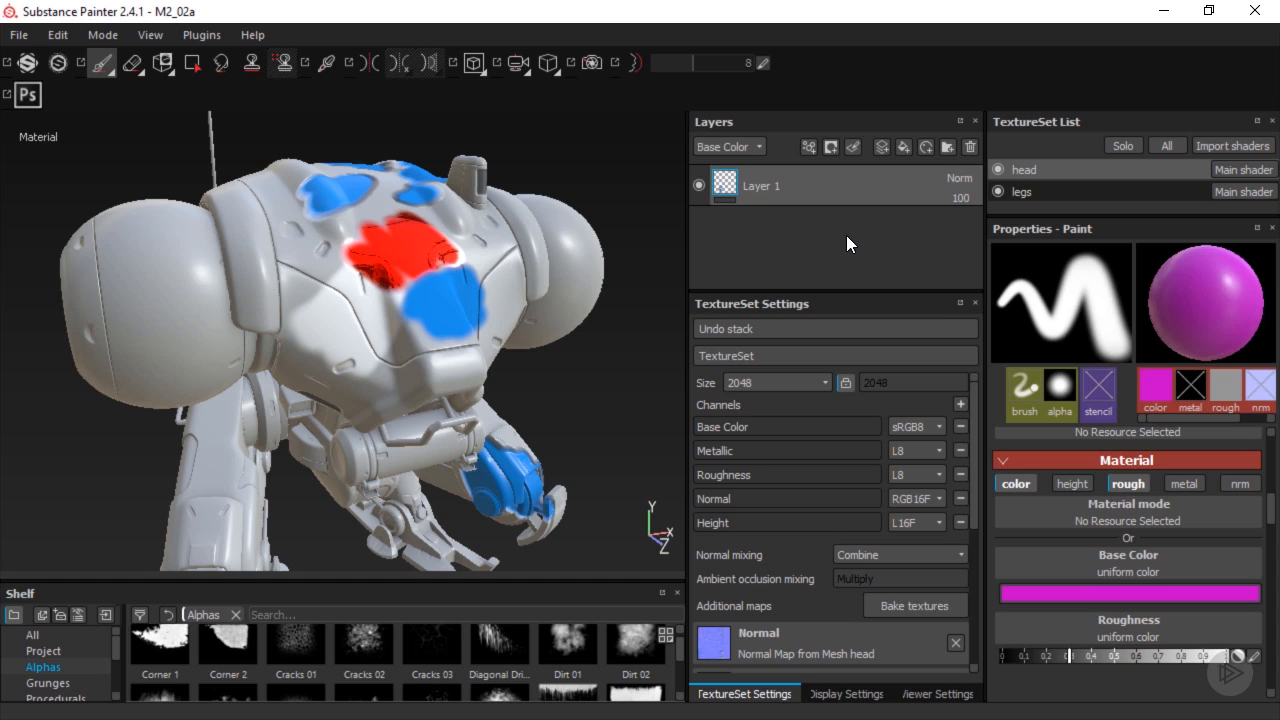
Add a new layer and paint a light gray diagonal stroke with roughness about 0.5 across the head's red and blue patches
left_click(879, 148)
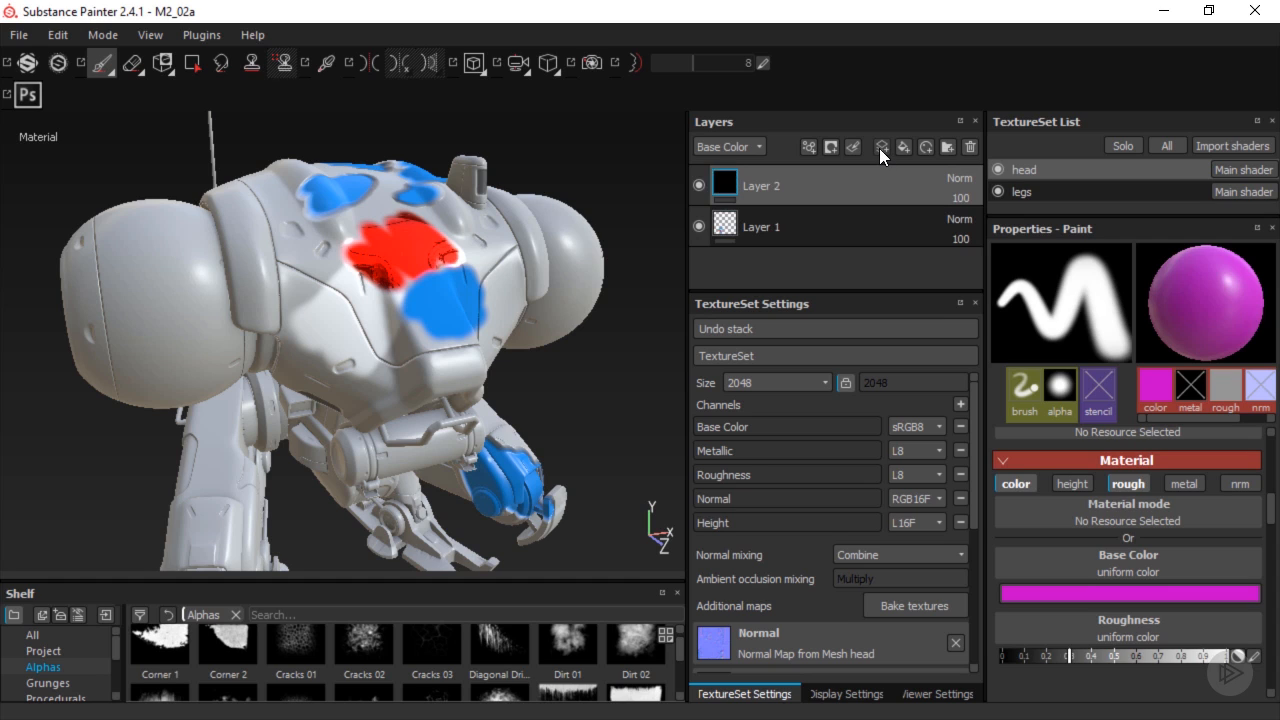
left_click(1143, 598)
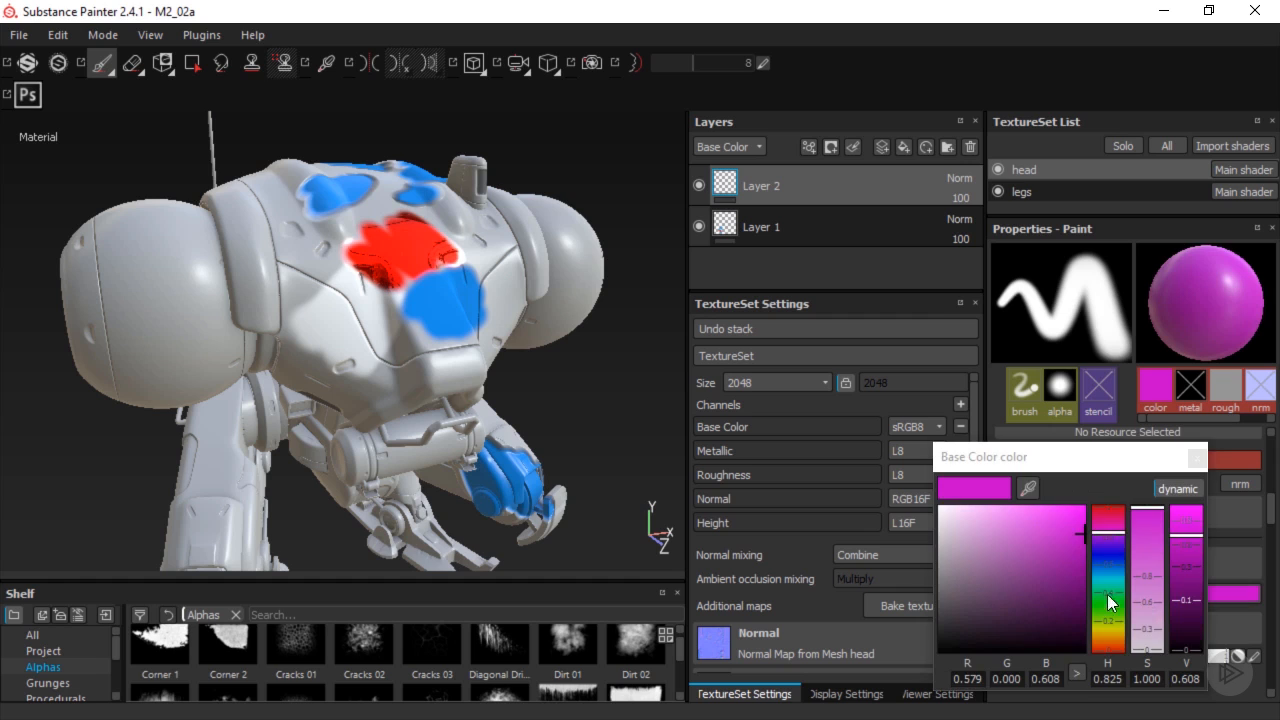
left_click_drag(966, 536, 935, 532)
left_click(1197, 456)
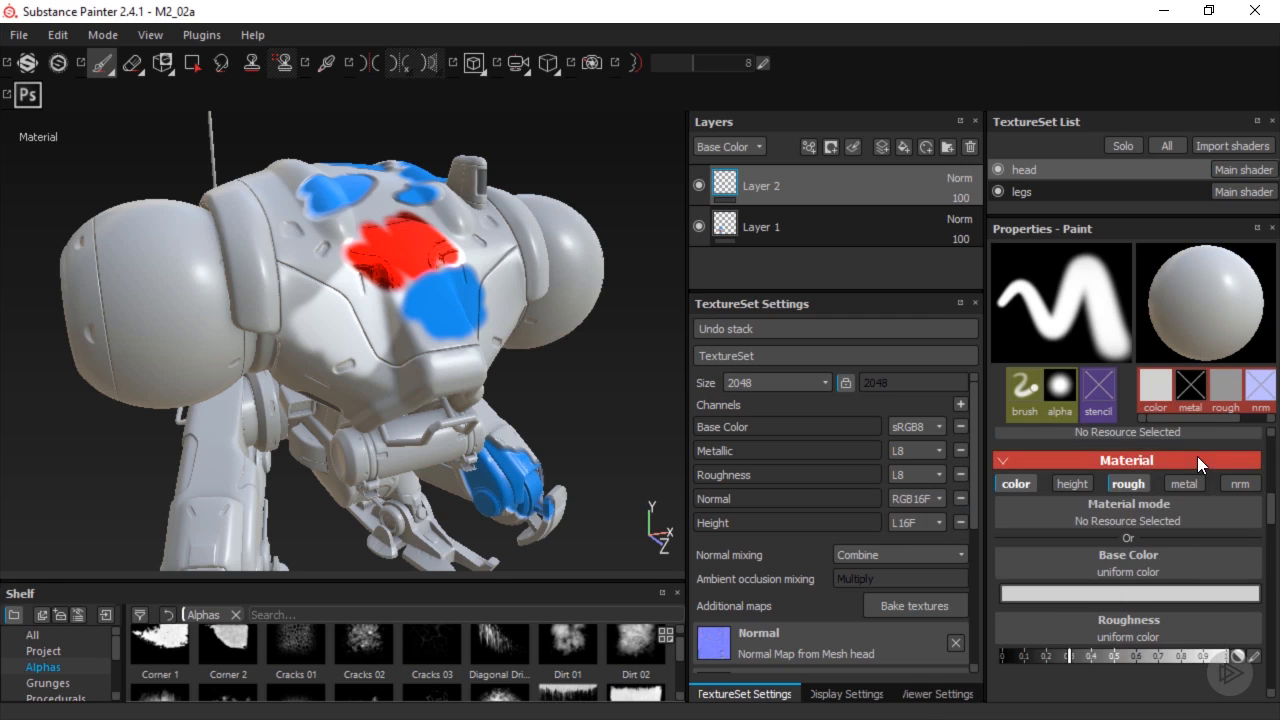
left_click_drag(1100, 659, 1115, 655)
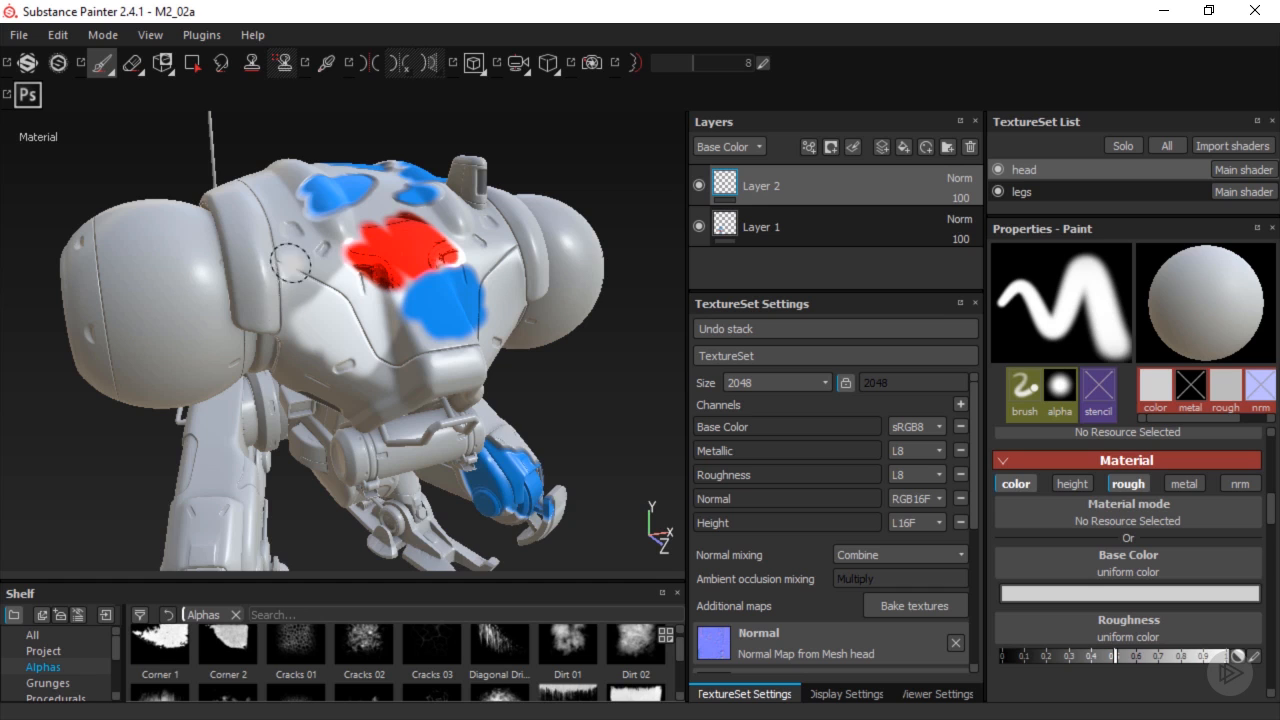
left_click_drag(308, 260, 466, 350)
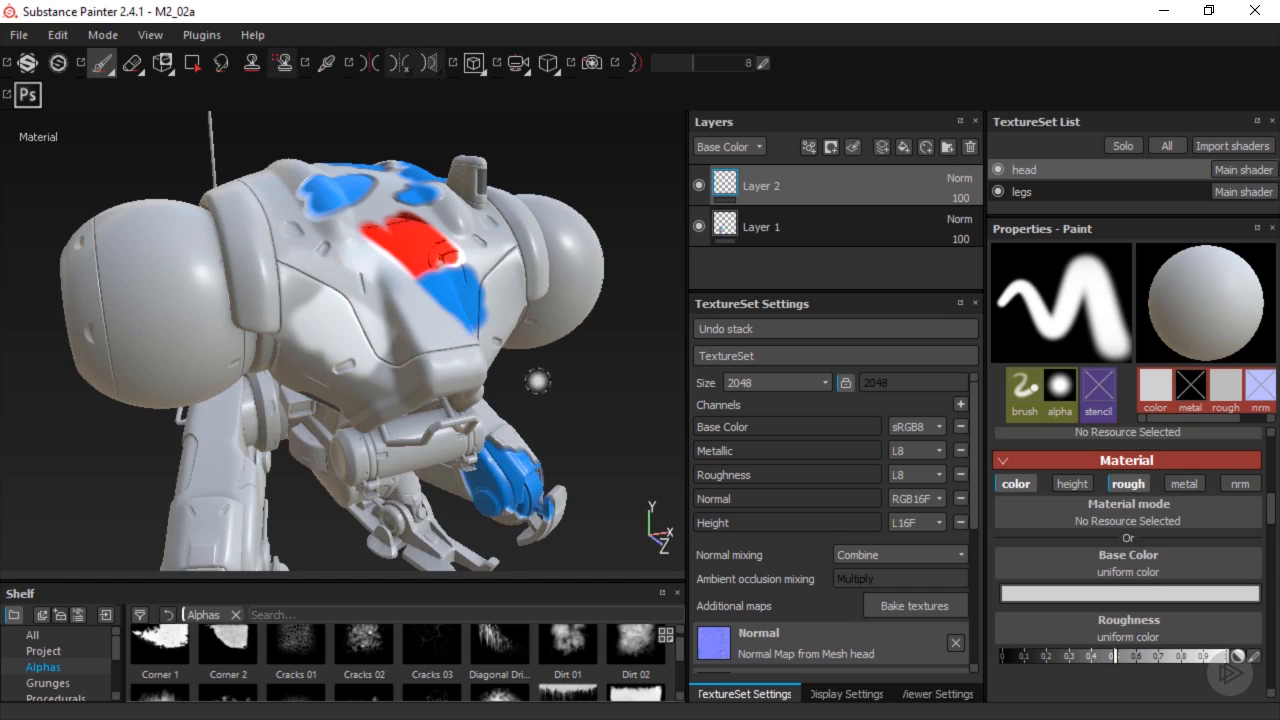
Show only the Base Color channel in the viewport and set Layer 2's Base Color blending mode to Subtract
key("c")
key("c")
key("c")
key("c")
key("c")
key("c")
key("c")
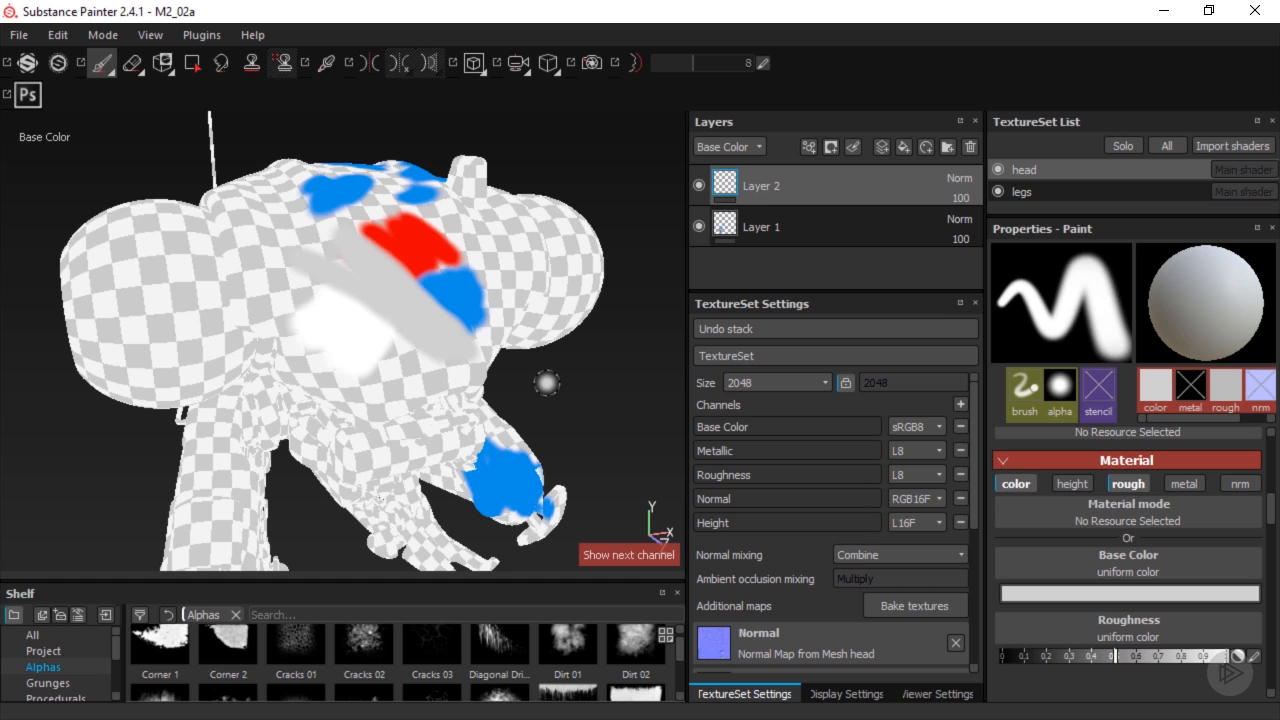
left_click(972, 172)
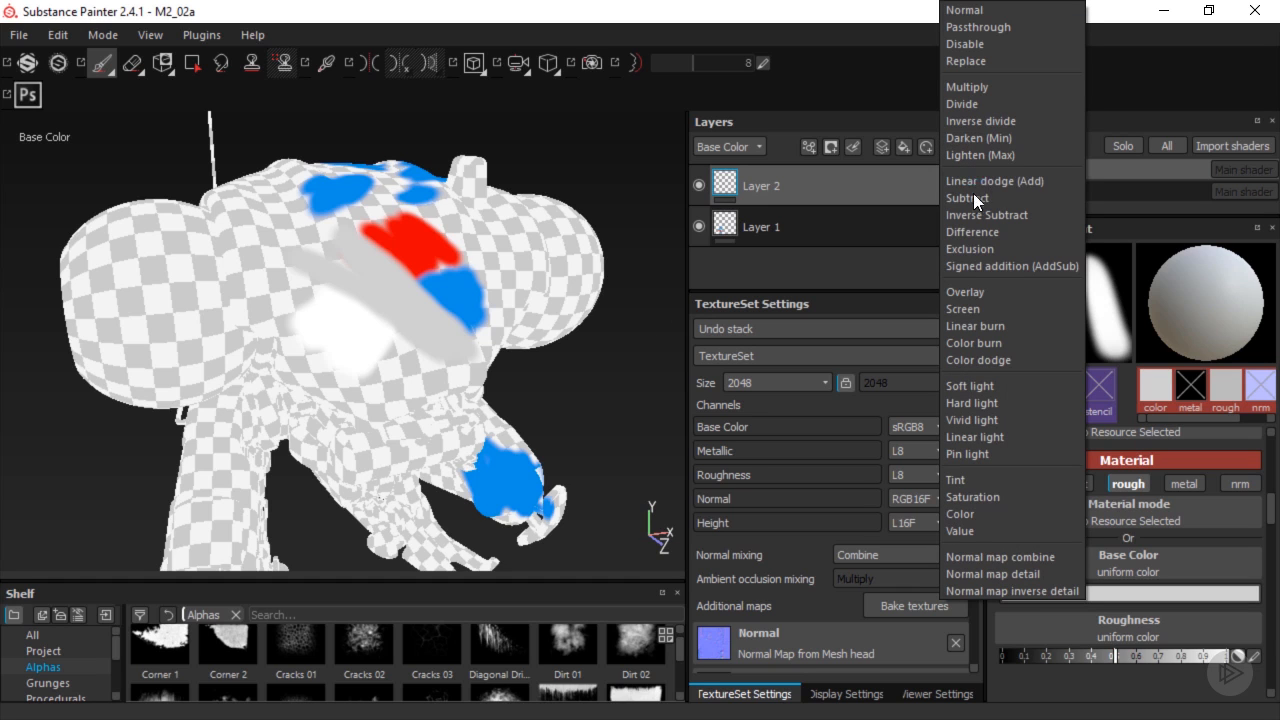
left_click(971, 199)
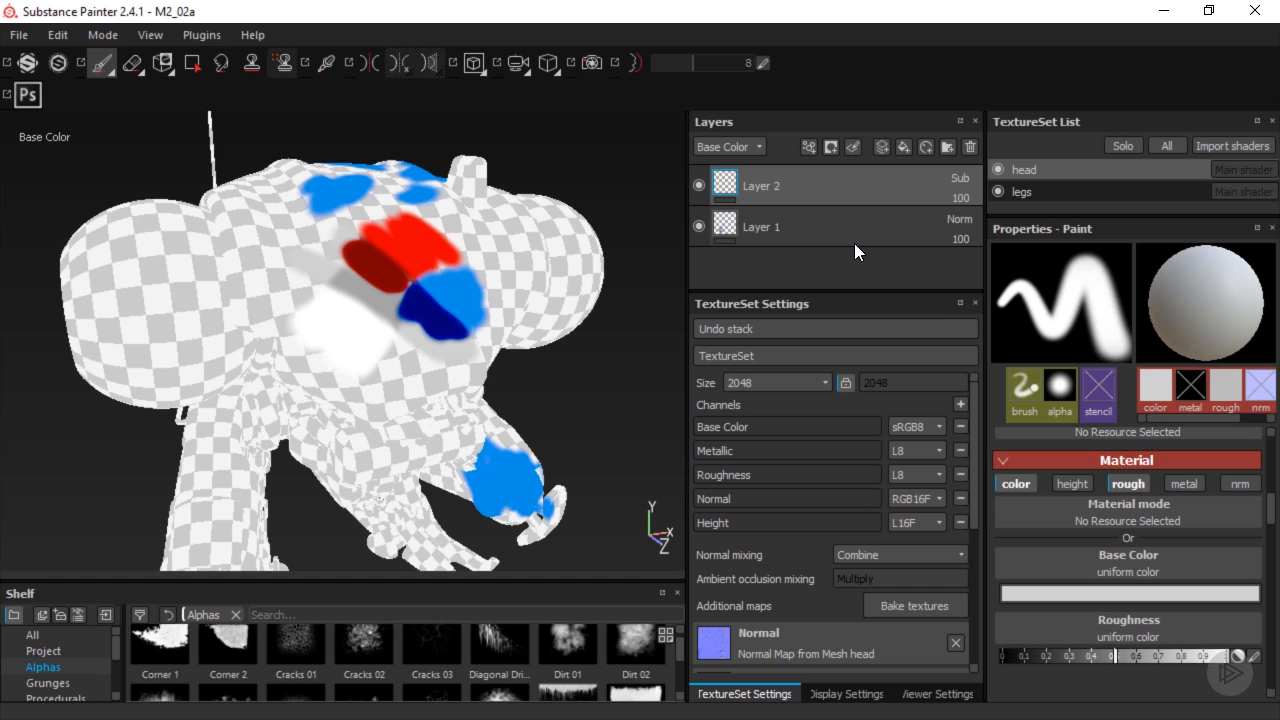
Show the Roughness channel in the viewport and set Layer 2's Roughness blending mode to Linear dodge (Add)
key("c")
key("c")
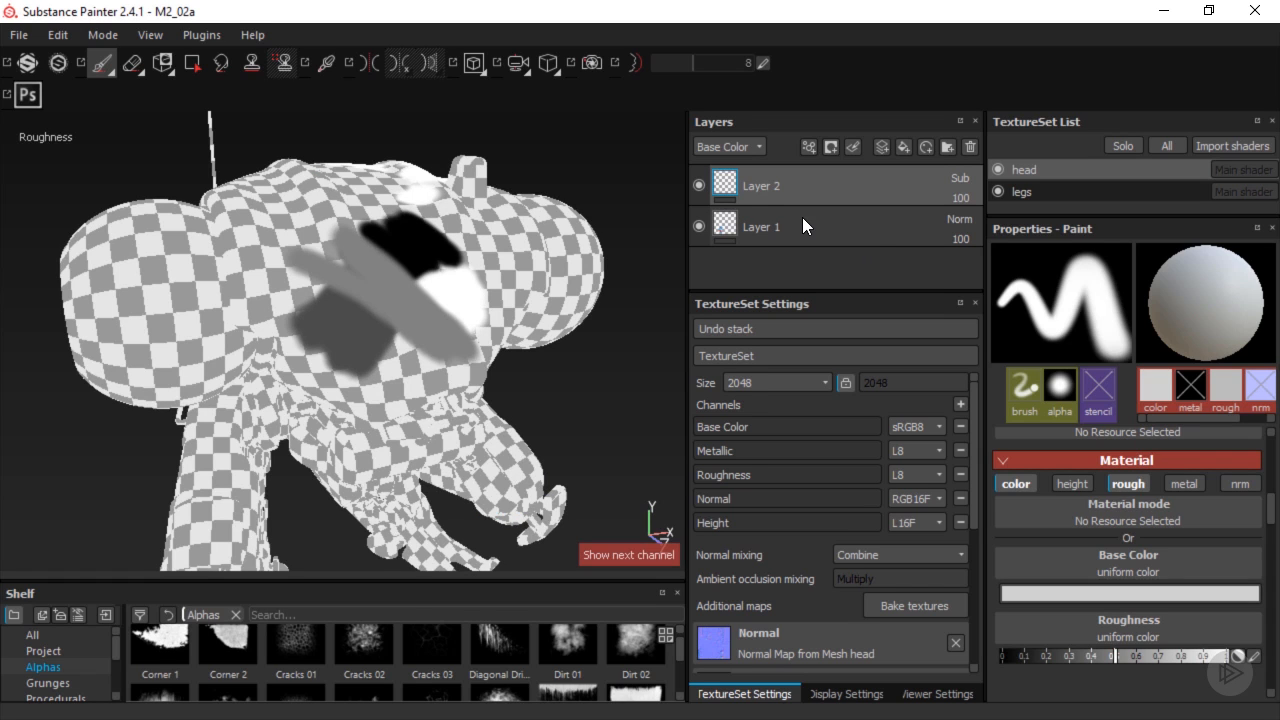
left_click(759, 146)
left_click(743, 187)
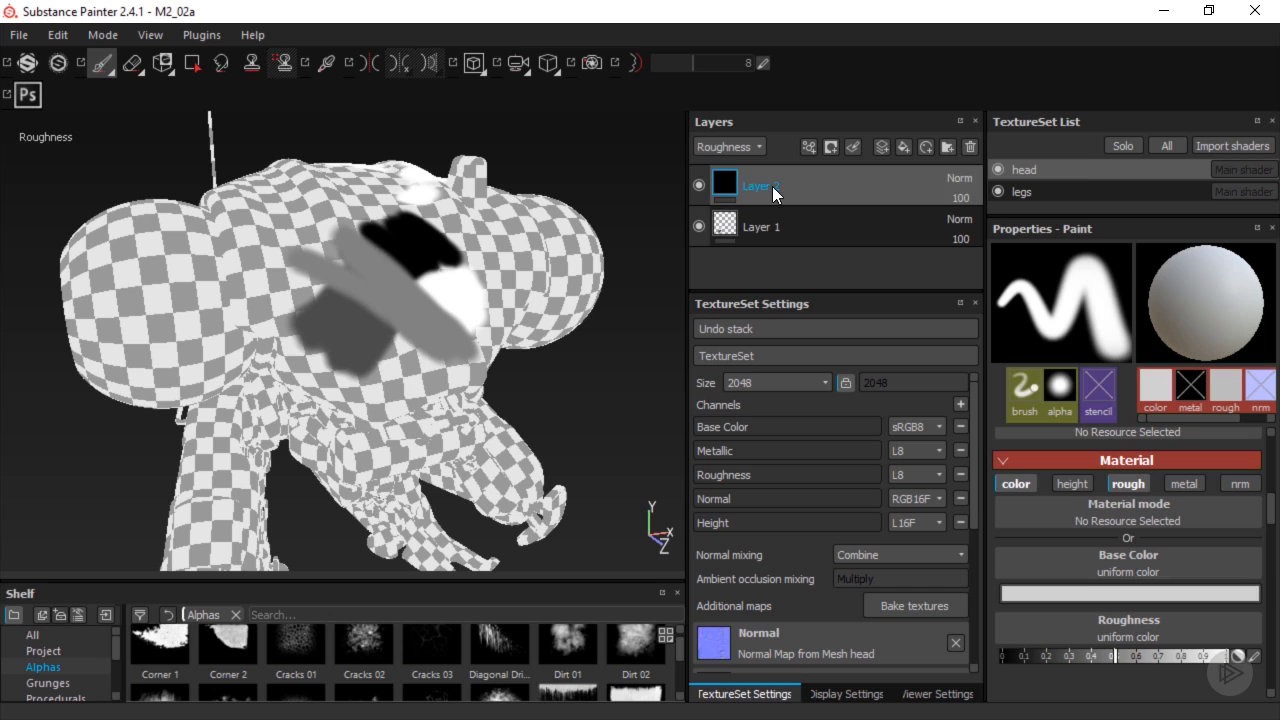
left_click(963, 178)
left_click(1016, 182)
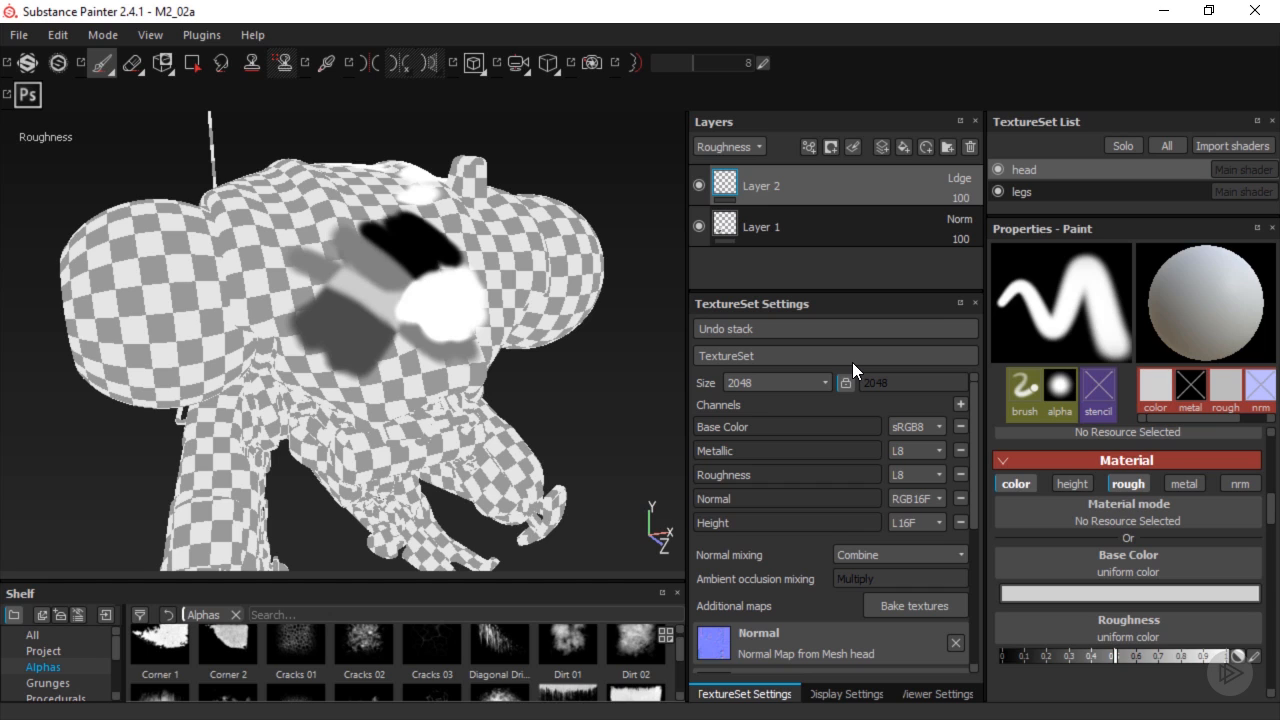
Return the viewport to the Material display and switch the layer stack back to the Base Color channel
key("m")
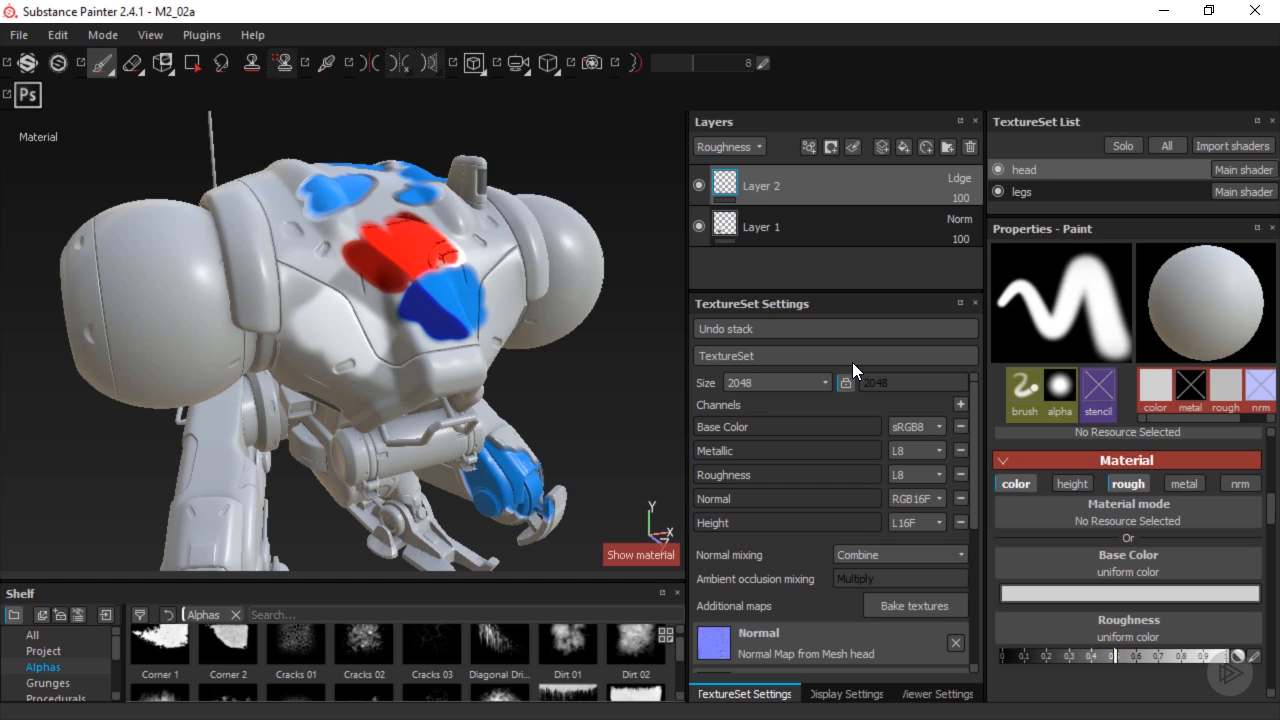
left_click(754, 146)
left_click(744, 165)
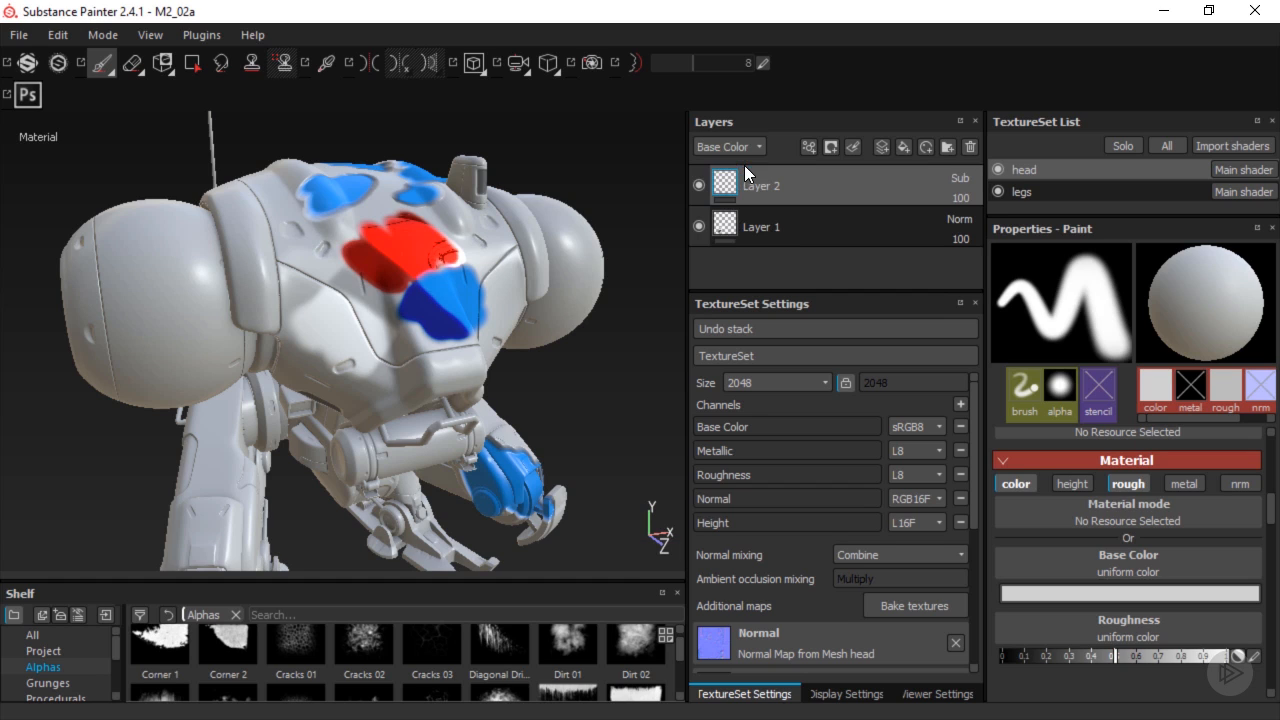